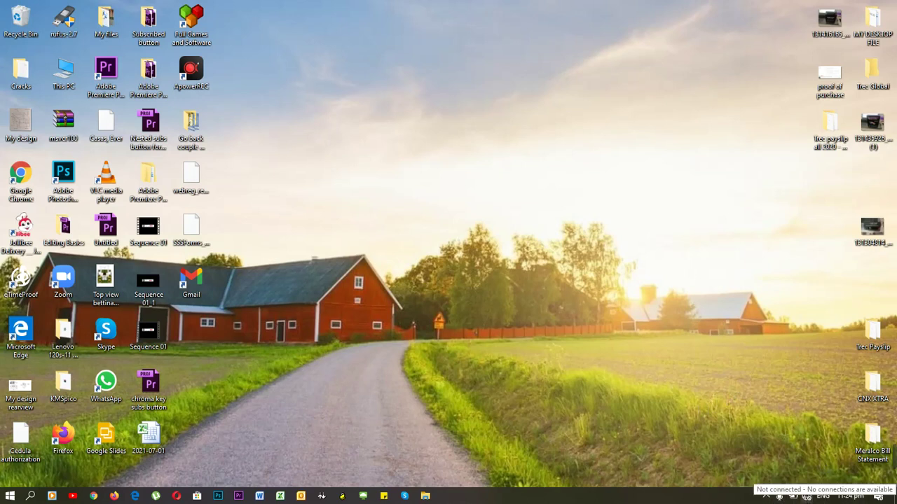
# - Run the network troubleshooter, skip the Ethernet cable suggestion, and close the diagnostics after reviewing the problems found
pyautogui.rightClick(805, 498)
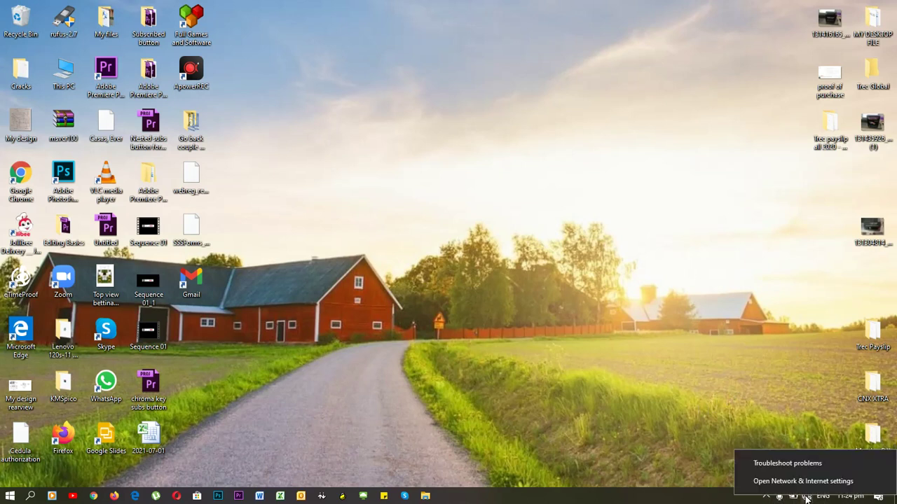
pyautogui.click(790, 464)
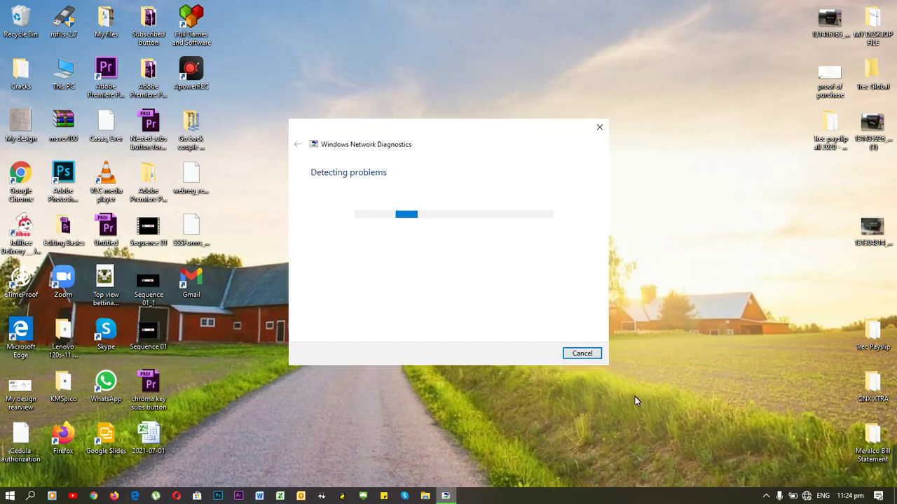
pyautogui.rightClick(807, 496)
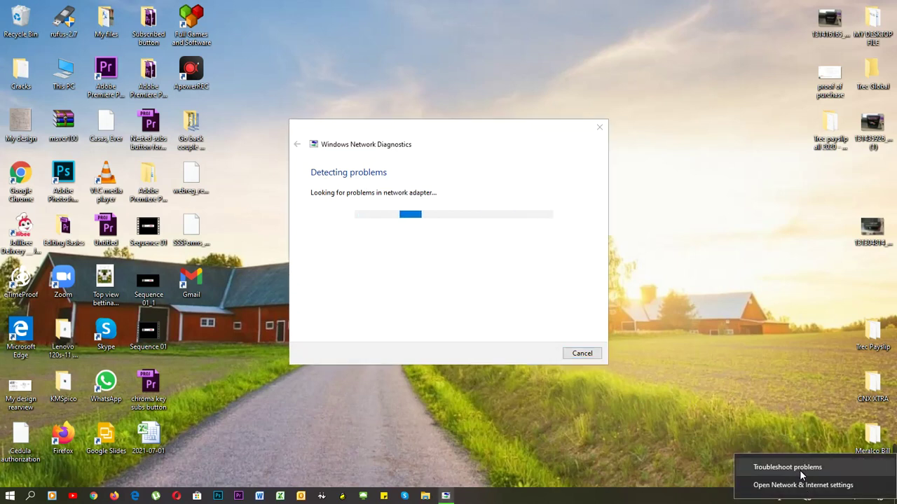
pyautogui.click(784, 406)
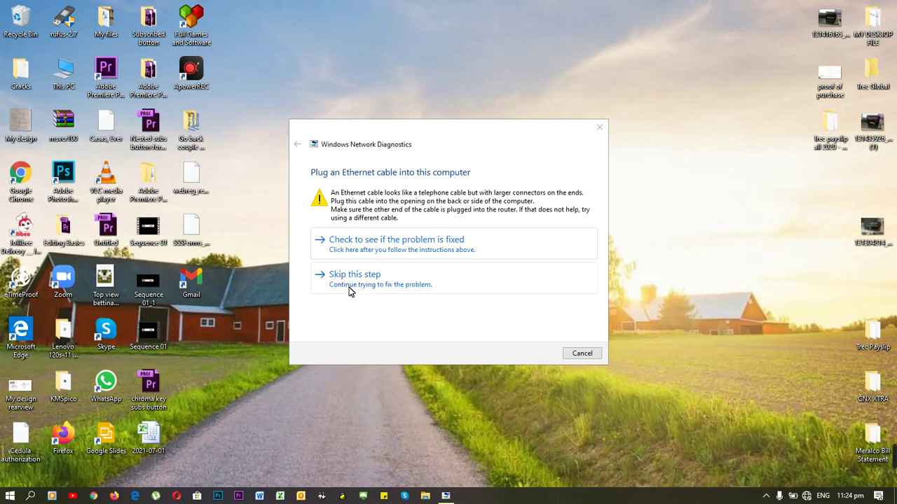
pyautogui.click(403, 286)
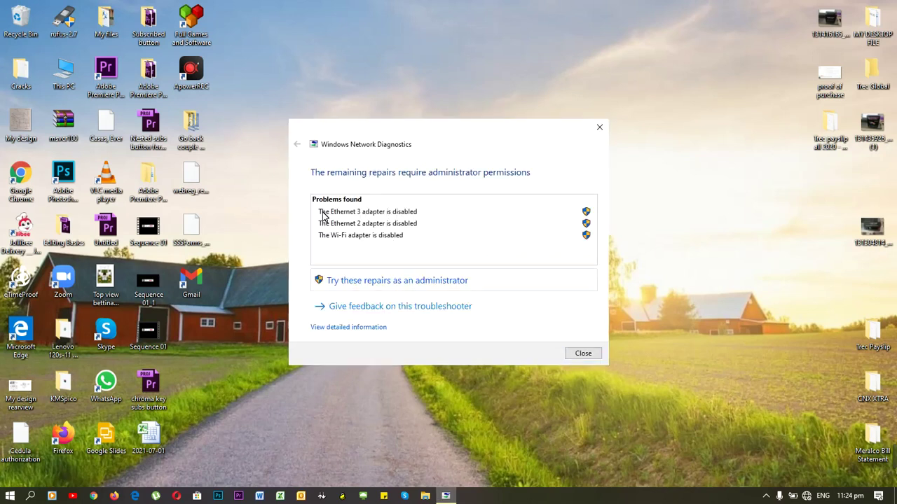
pyautogui.moveTo(324, 241); pyautogui.dragTo(412, 241)
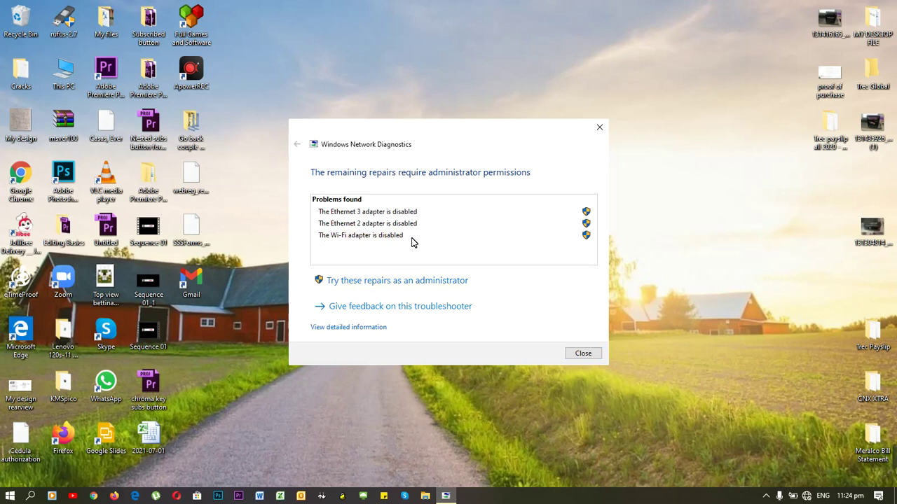
pyautogui.click(583, 354)
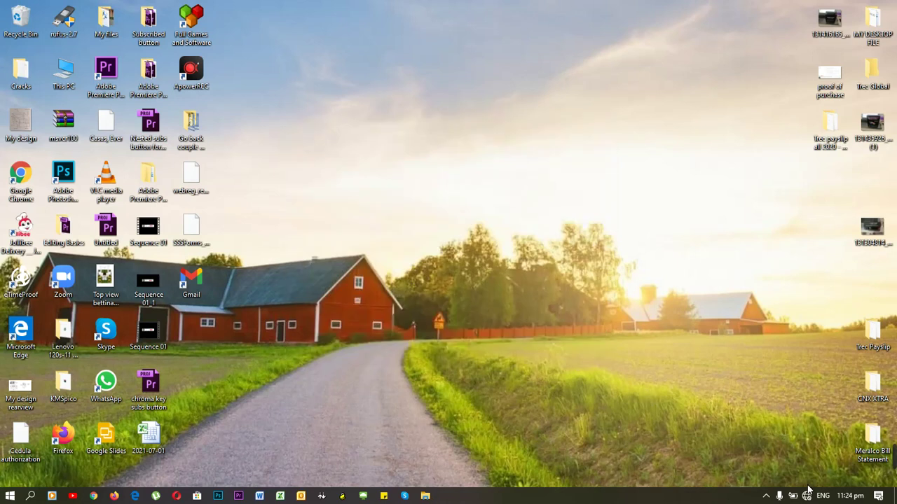
# - Open the adapter options from the Network & Internet settings and move the Network Connections window slightly lower
pyautogui.moveTo(806, 494)
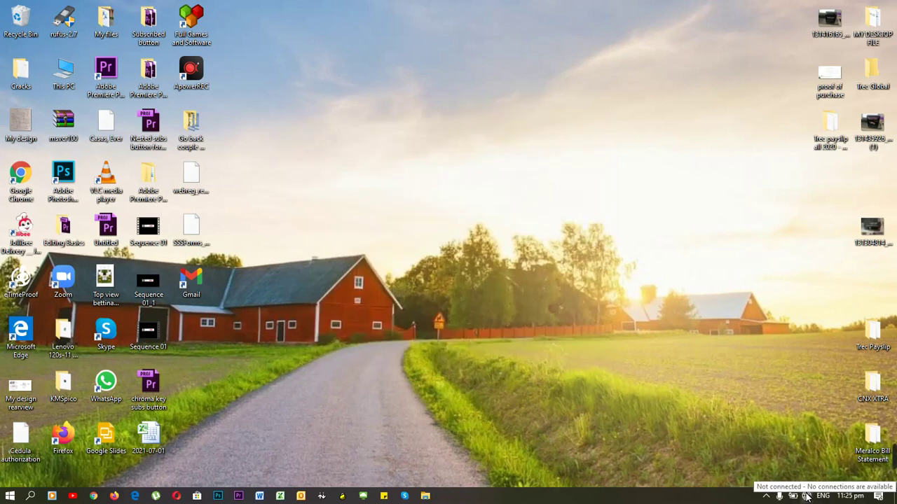
pyautogui.rightClick(807, 495)
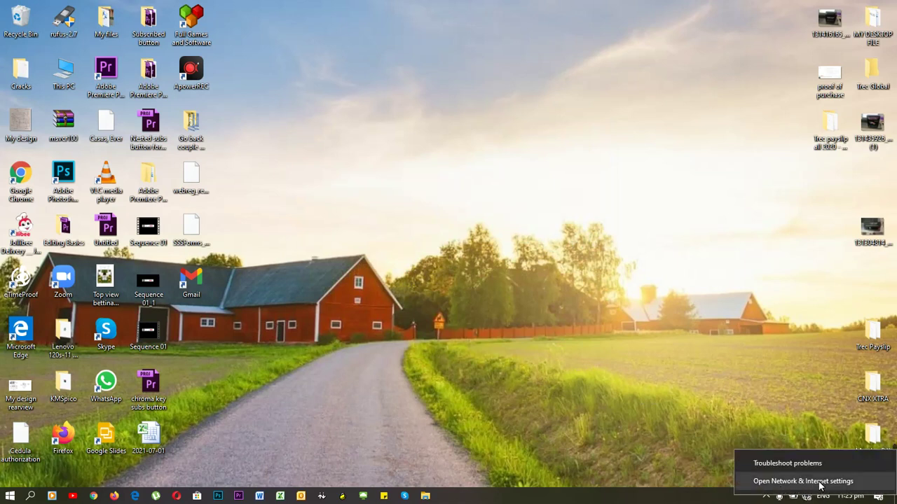
pyautogui.click(823, 484)
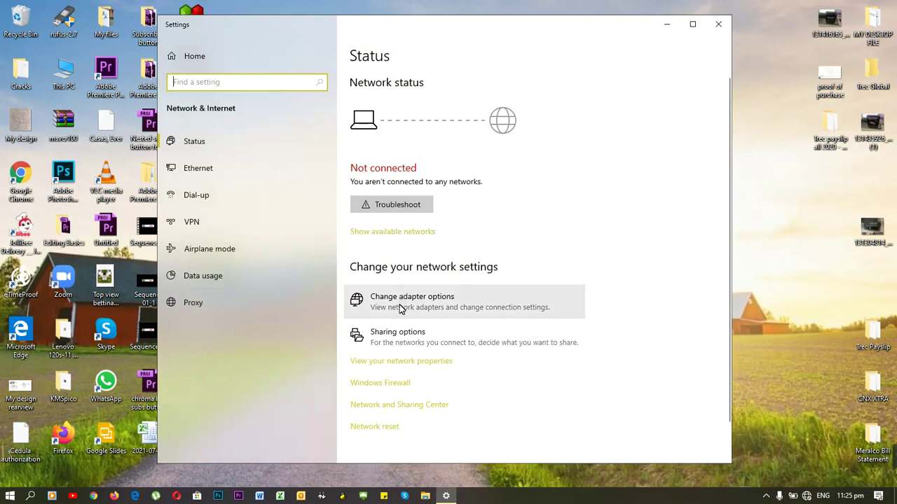
pyautogui.click(421, 306)
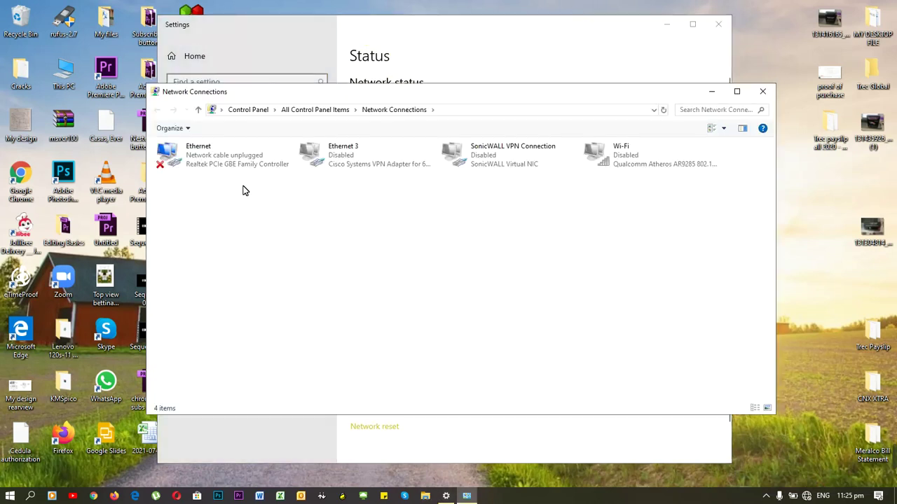
pyautogui.click(279, 98)
pyautogui.moveTo(279, 98); pyautogui.dragTo(268, 140)
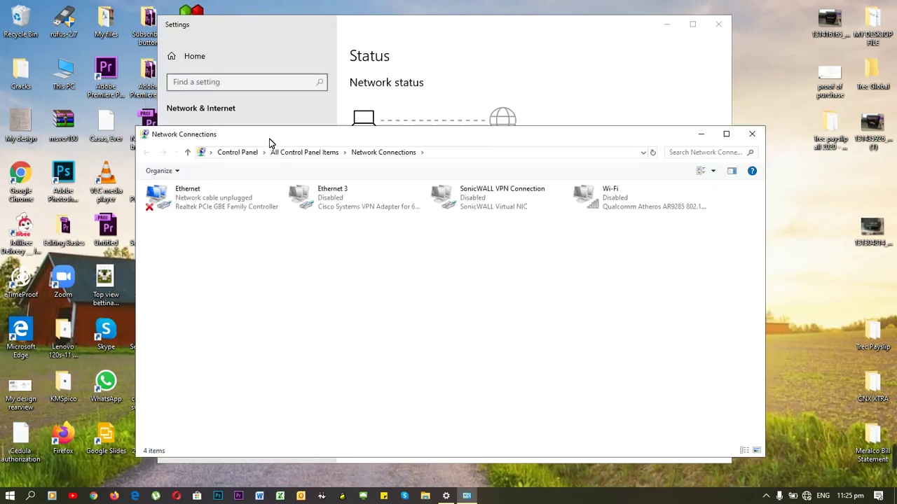
# - Enable the Wi-Fi adapter in Network Connections and check the resulting connection status
pyautogui.rightClick(607, 199)
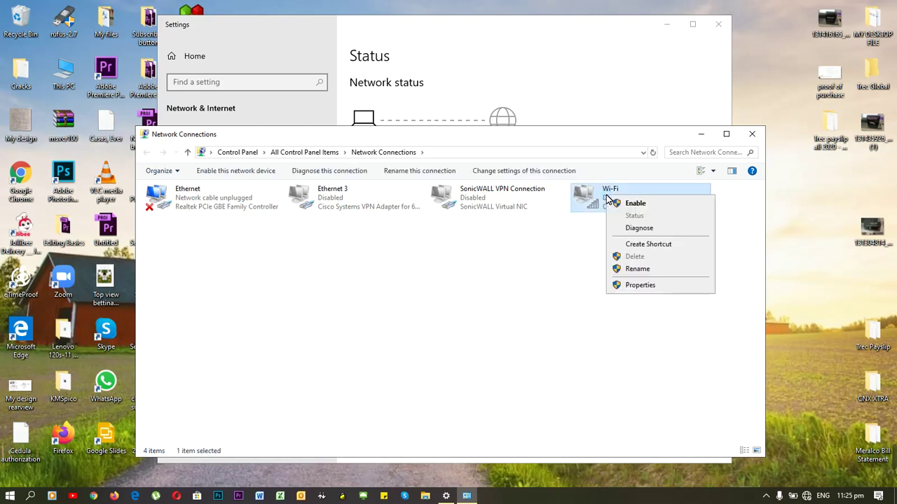
pyautogui.click(634, 203)
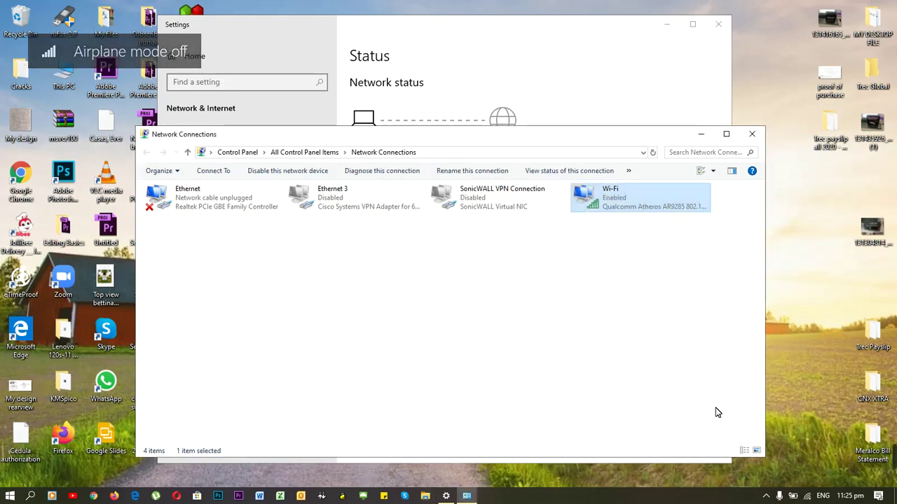
pyautogui.moveTo(808, 500)
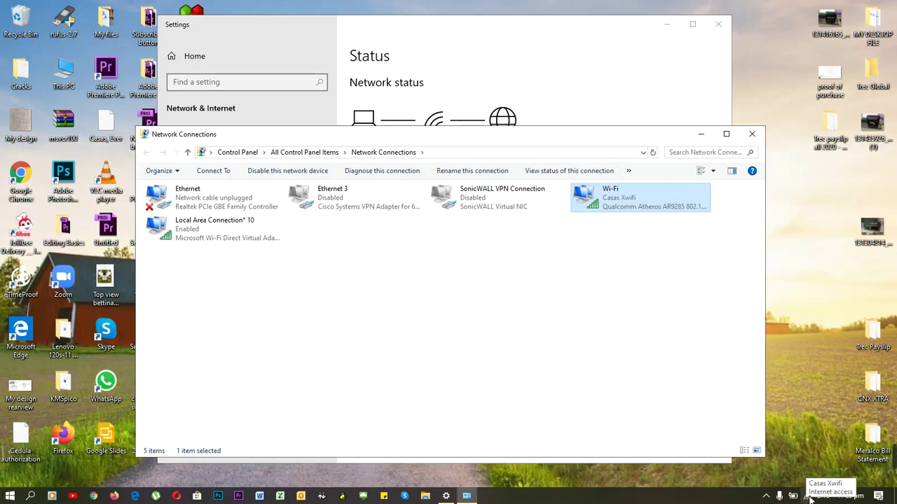
# - Disable the Wi-Fi adapter again and close both the Network Connections and Settings windows
pyautogui.rightClick(625, 204)
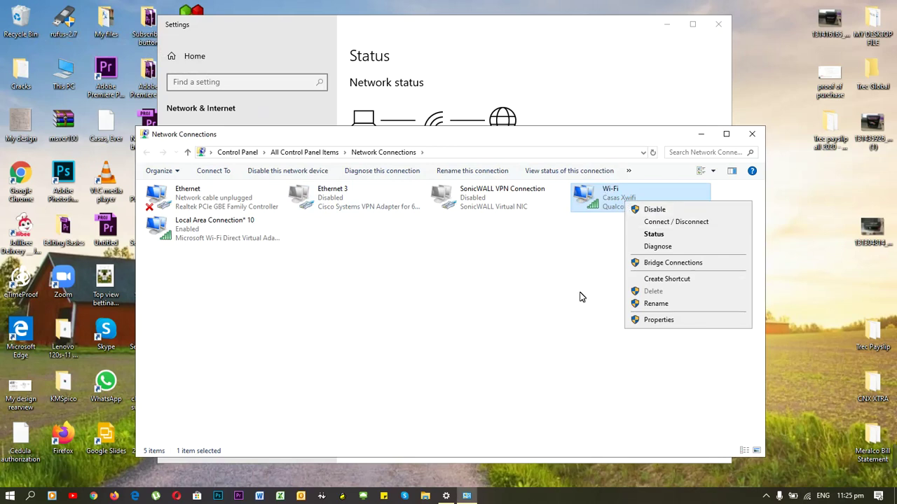
pyautogui.click(668, 213)
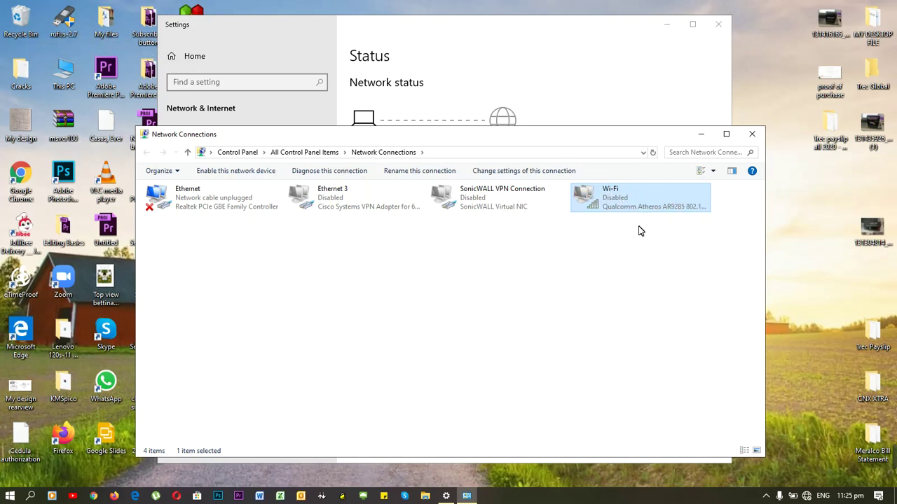
pyautogui.moveTo(693, 238)
pyautogui.mouseDown()
pyautogui.moveTo(617, 227)
pyautogui.moveTo(575, 182)
pyautogui.moveTo(589, 193)
pyautogui.mouseUp()
pyautogui.click(614, 286)
pyautogui.click(752, 133)
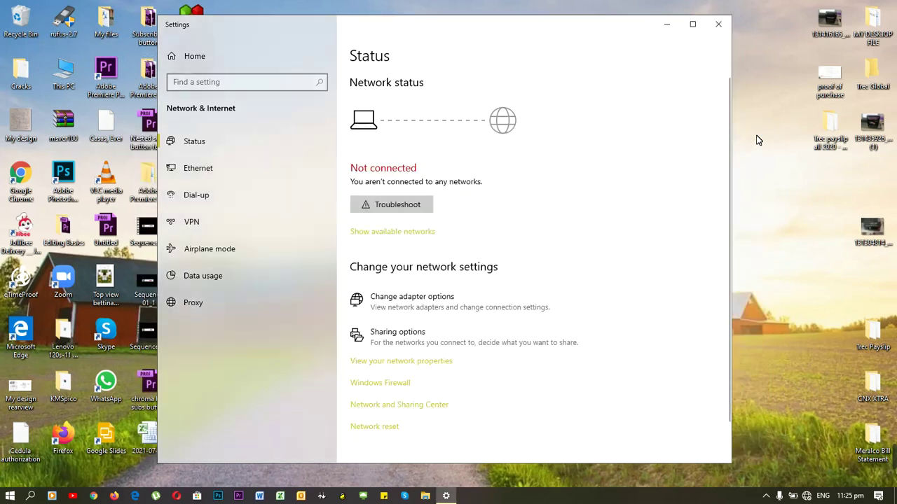
pyautogui.click(718, 25)
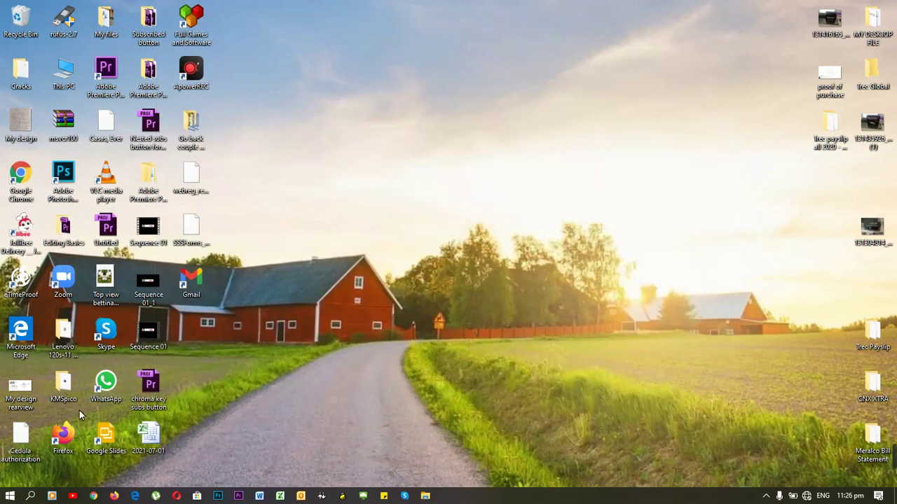
# - Search Windows for "device manager" and open Device Manager
pyautogui.click(10, 498)
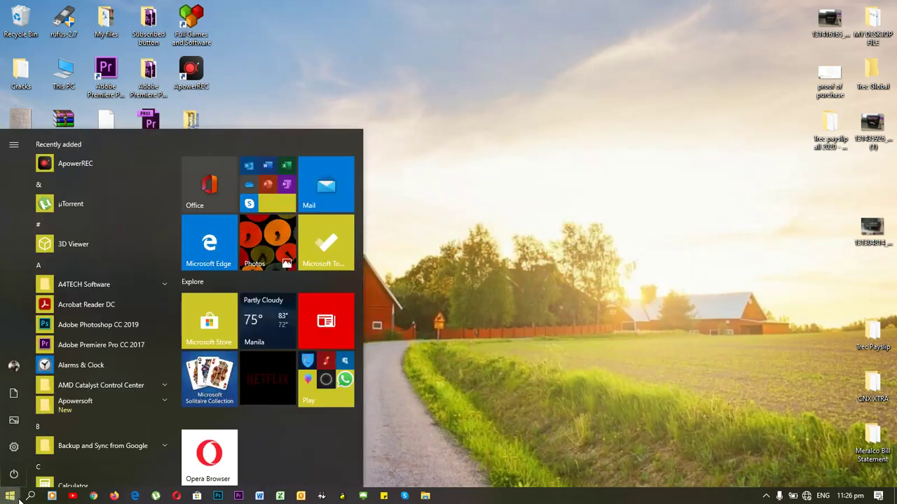
pyautogui.write('devi')
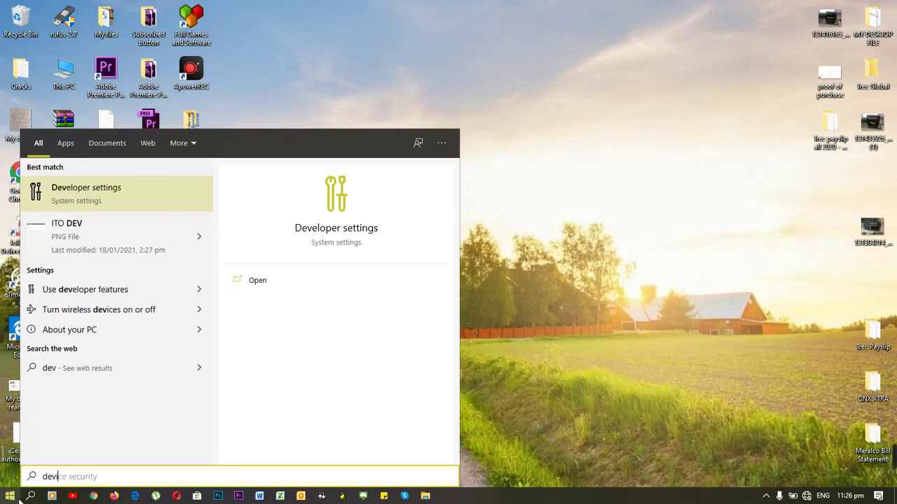
pyautogui.write('ce mana')
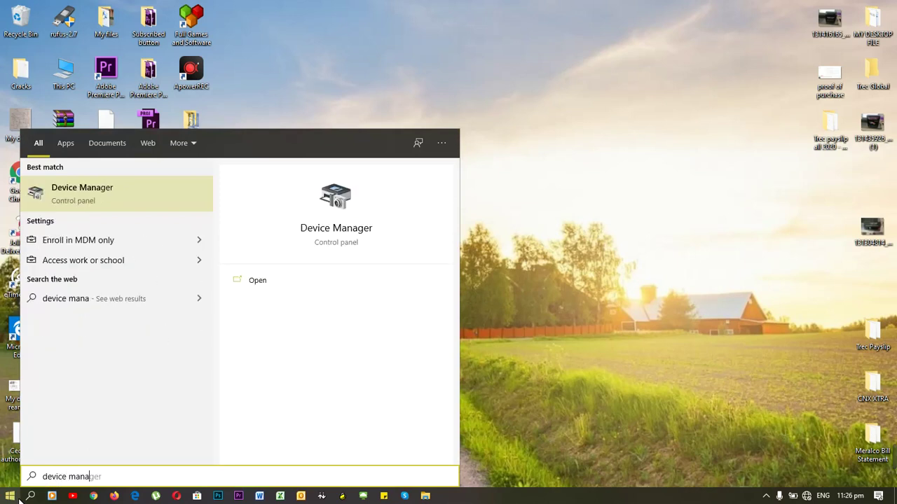
pyautogui.write('ger')
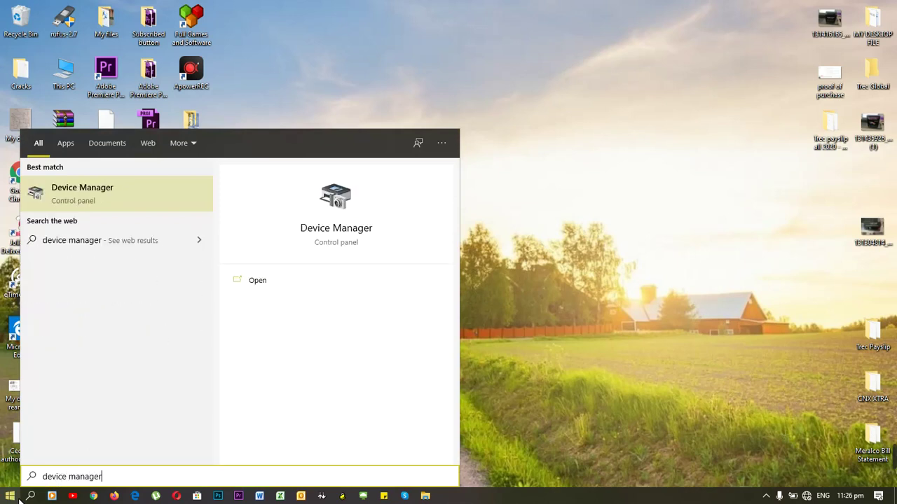
pyautogui.click(96, 197)
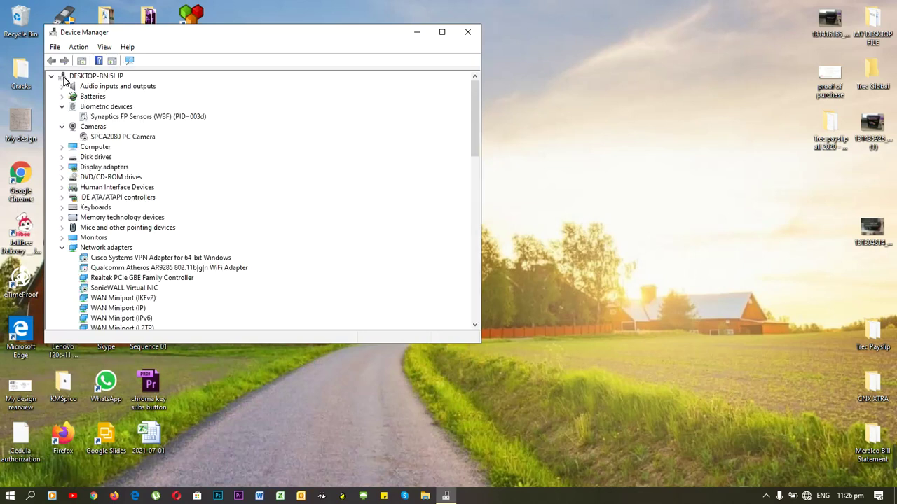
# - Search automatically for updated driver software for the Qualcomm Atheros AR9285 WiFi adapter under Network adapters, then close the wizard
pyautogui.click(63, 249)
pyautogui.click(62, 250)
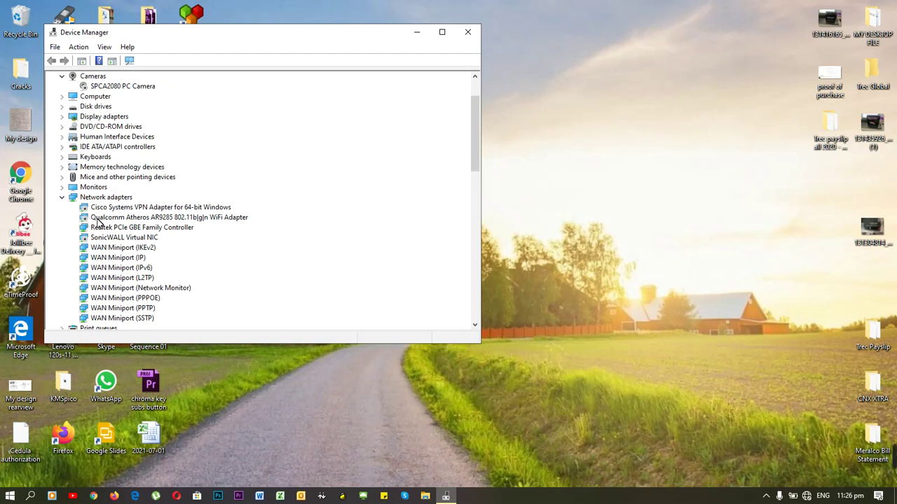
pyautogui.click(228, 220)
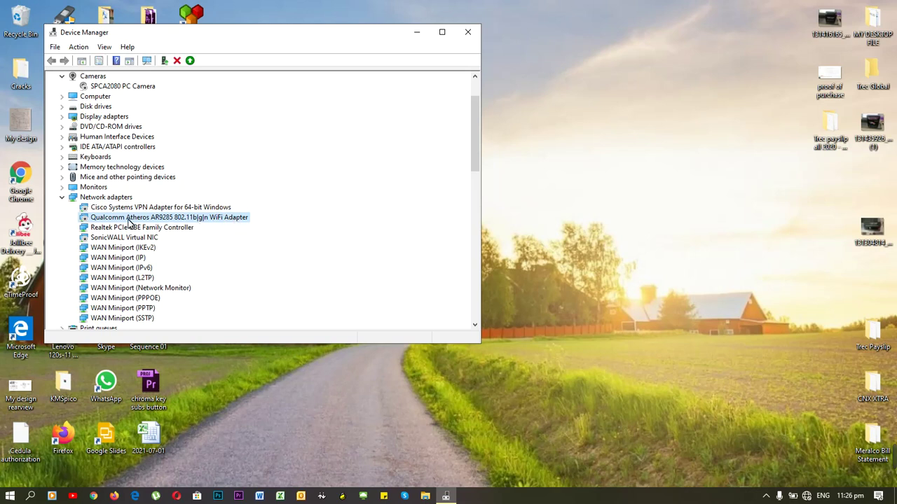
pyautogui.rightClick(116, 220)
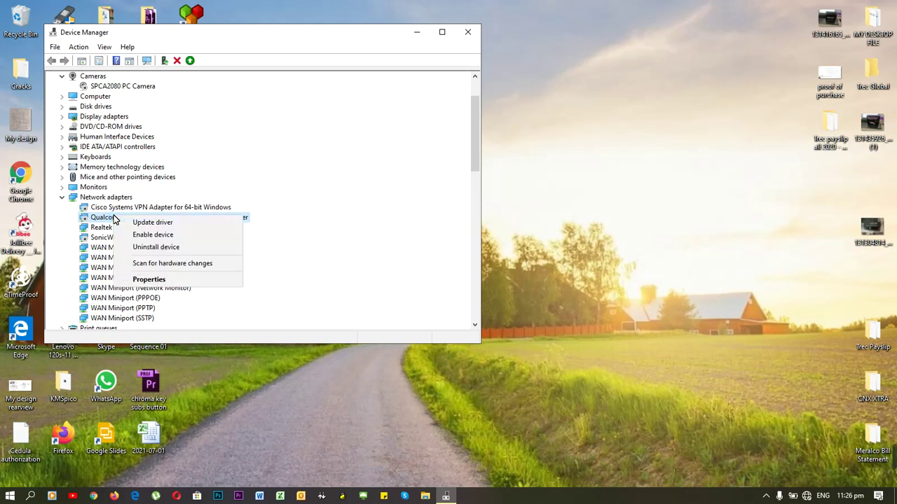
pyautogui.click(160, 222)
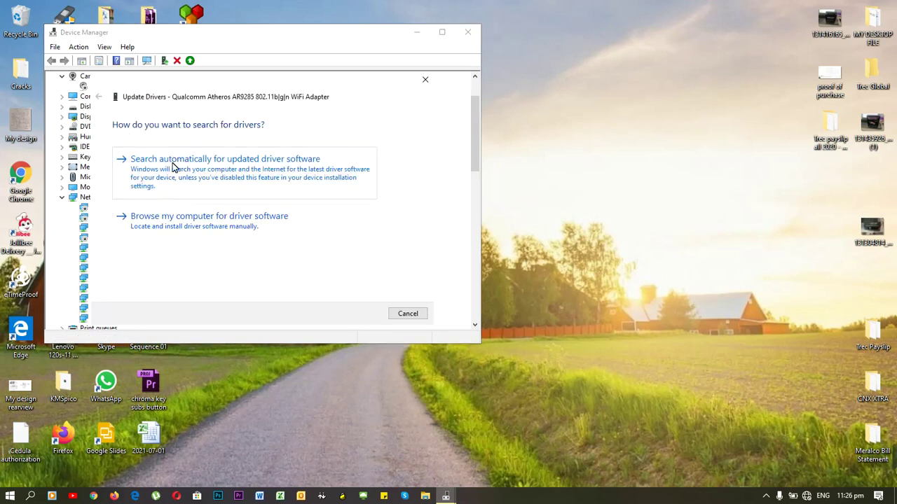
pyautogui.click(296, 170)
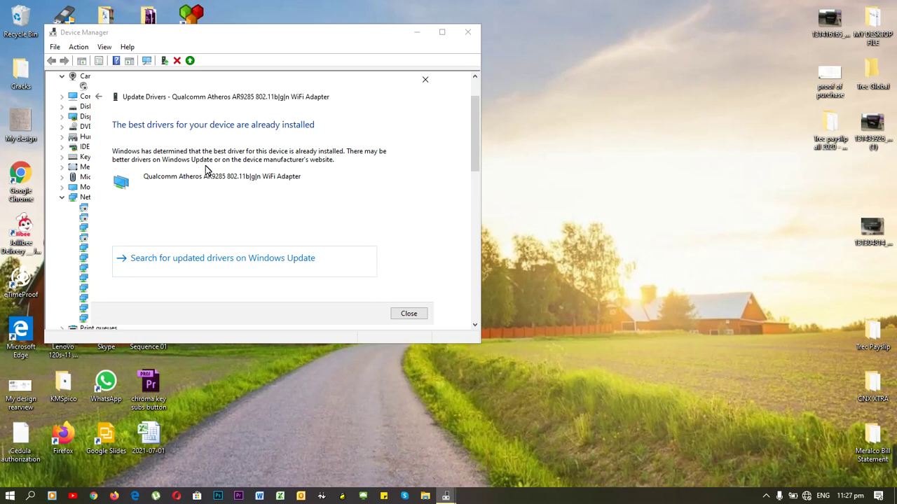
pyautogui.click(402, 313)
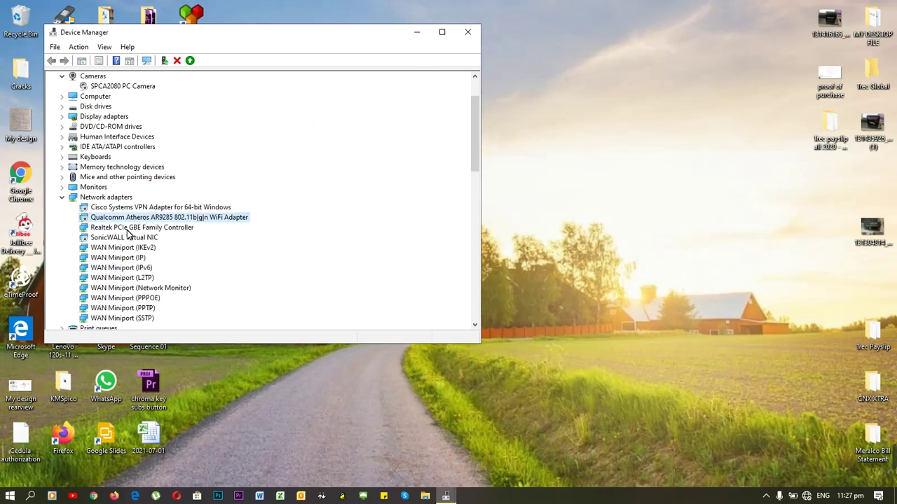
# - Reinstall the Qualcomm Atheros AR9285 WiFi adapter's driver by picking the compatible model from the available drivers on the computer
pyautogui.rightClick(101, 220)
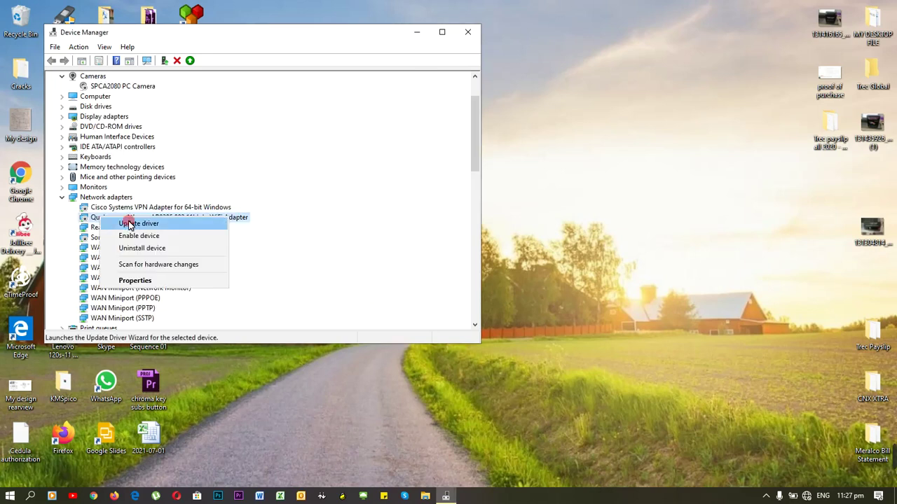
pyautogui.click(131, 223)
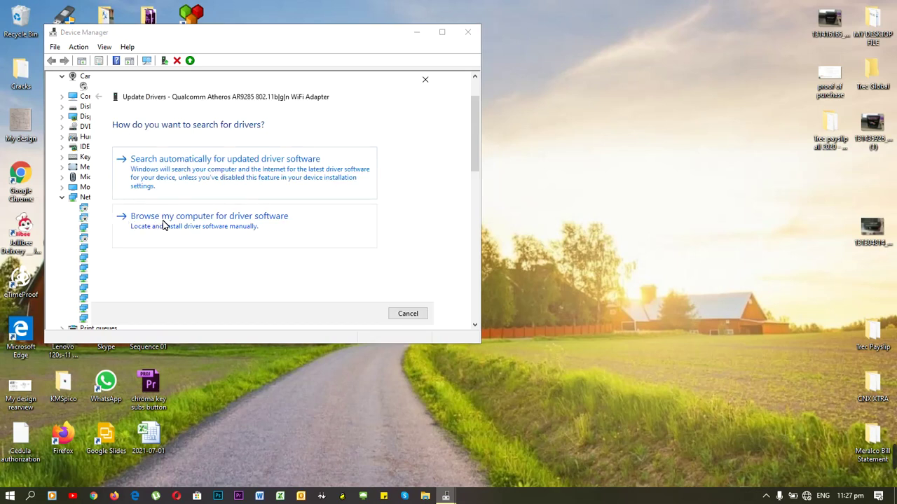
pyautogui.click(226, 221)
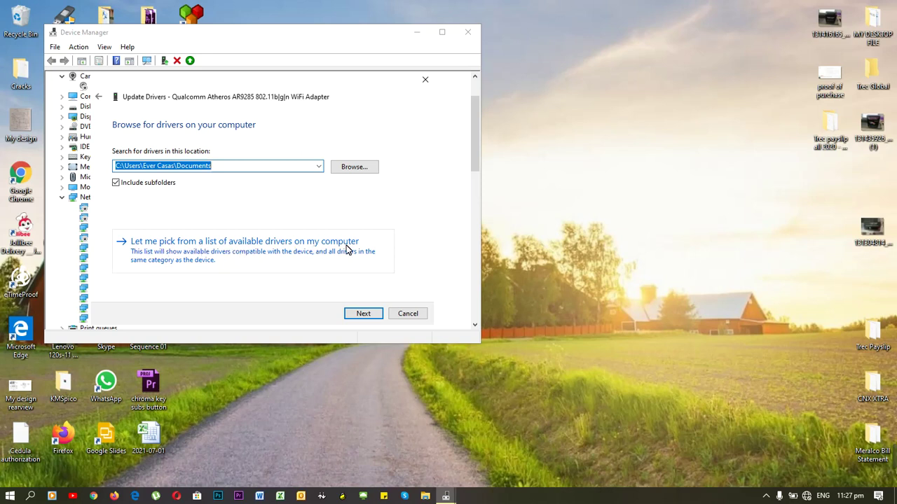
pyautogui.click(238, 243)
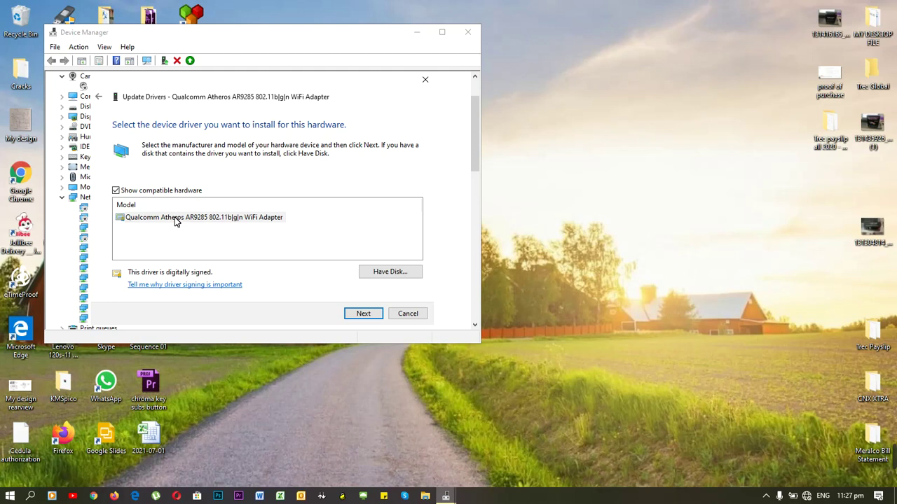
pyautogui.press('Return')
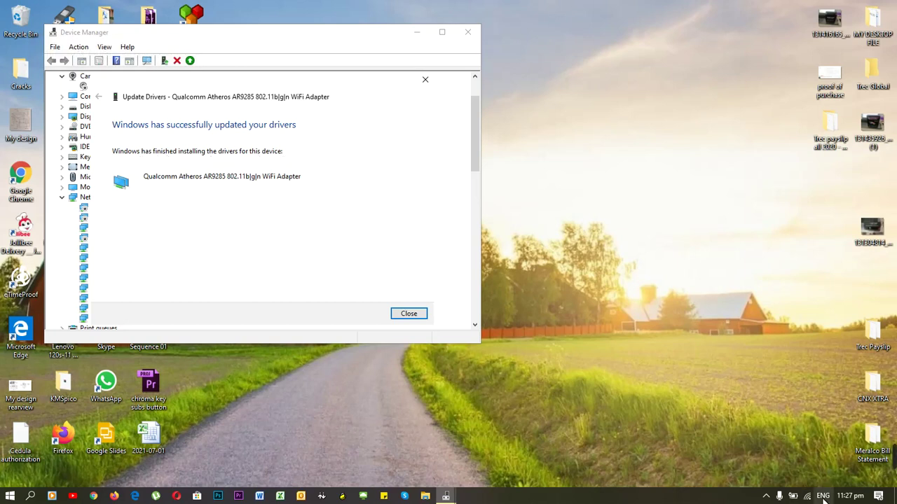
# - Check the Wi-Fi connection status, then close the driver update wizard and Device Manager
pyautogui.moveTo(809, 499)
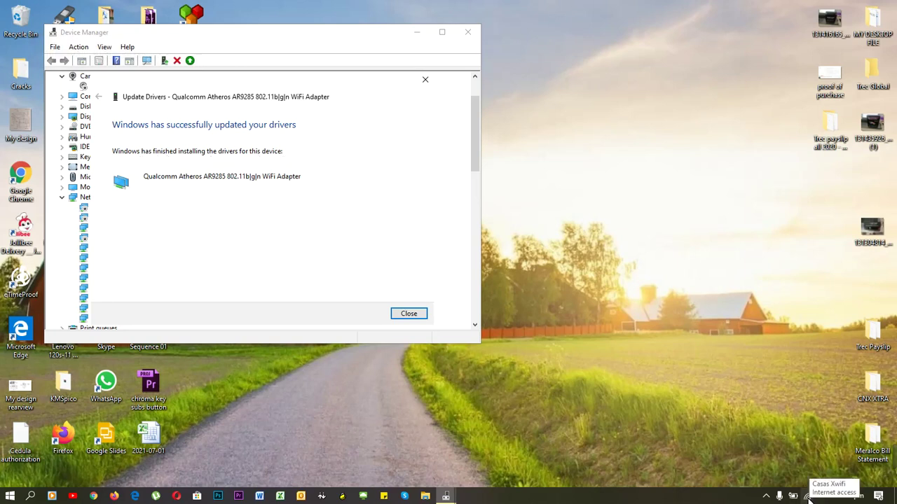
pyautogui.click(410, 314)
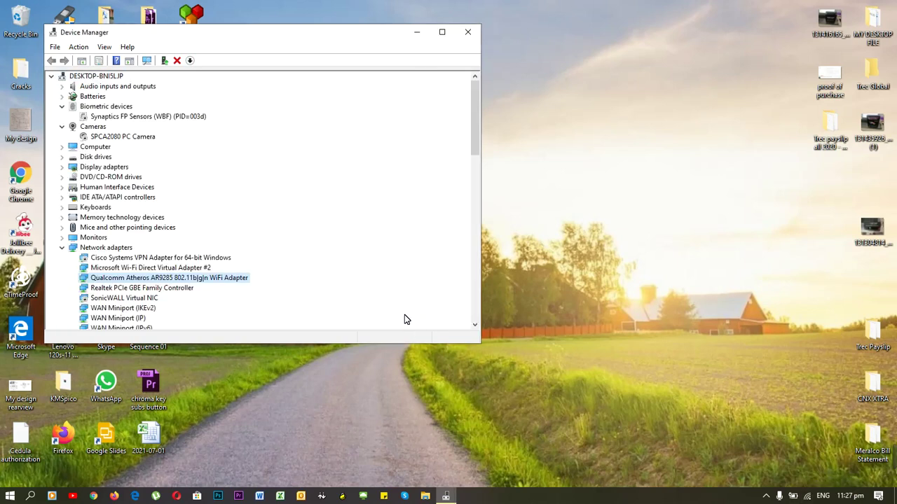
pyautogui.click(465, 33)
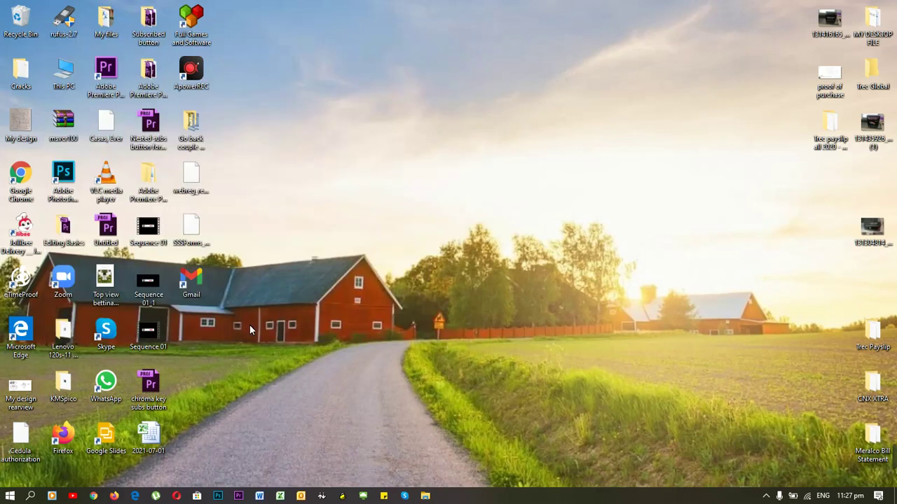
# - Search Windows for "task manager", open Task Manager, and launch the full Services console from its list of services
pyautogui.click(9, 497)
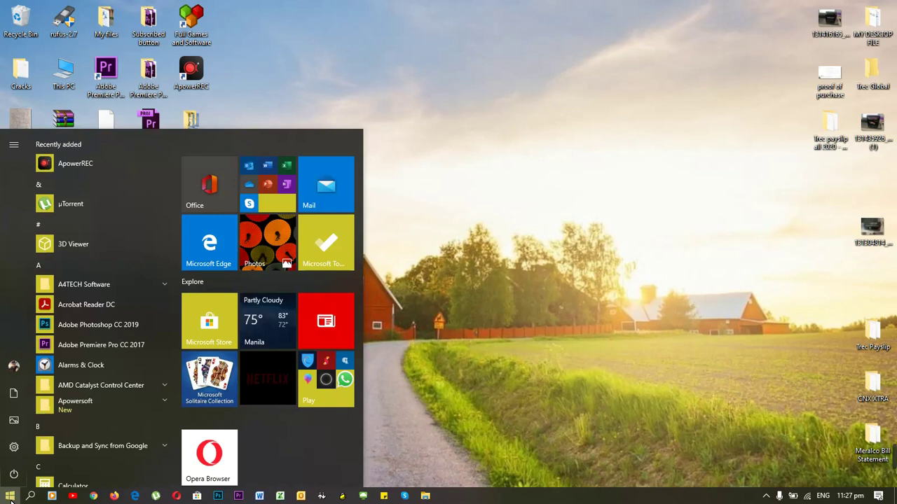
pyautogui.write('tas')
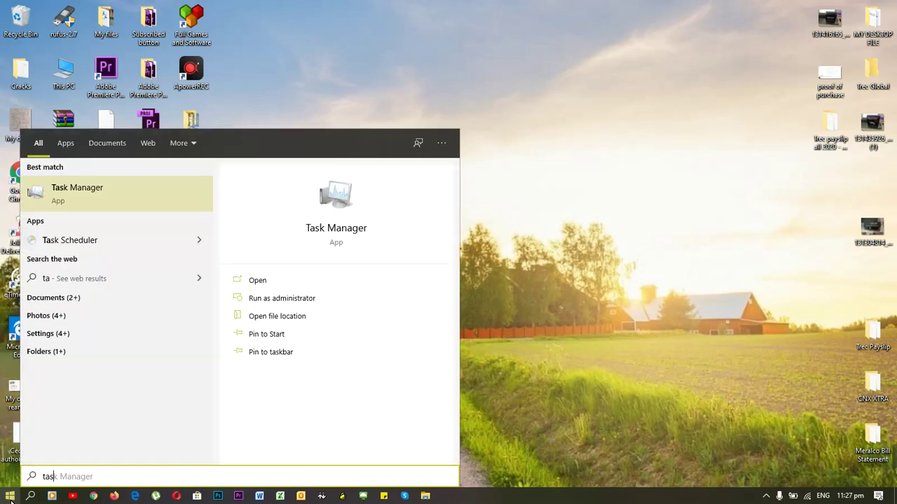
pyautogui.write('k manager')
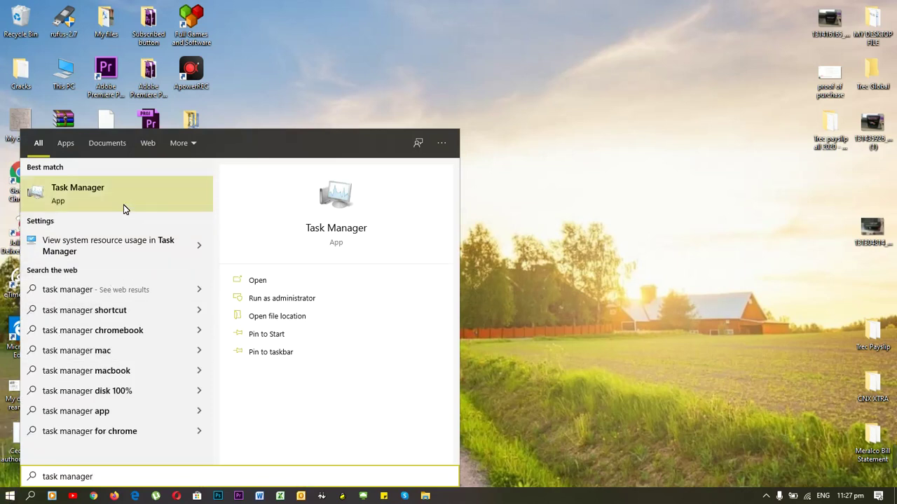
pyautogui.click(102, 195)
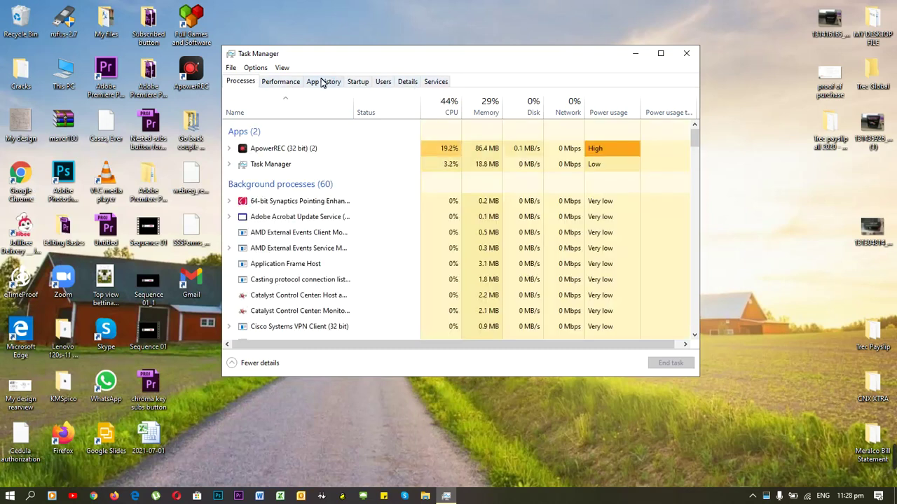
pyautogui.click(439, 83)
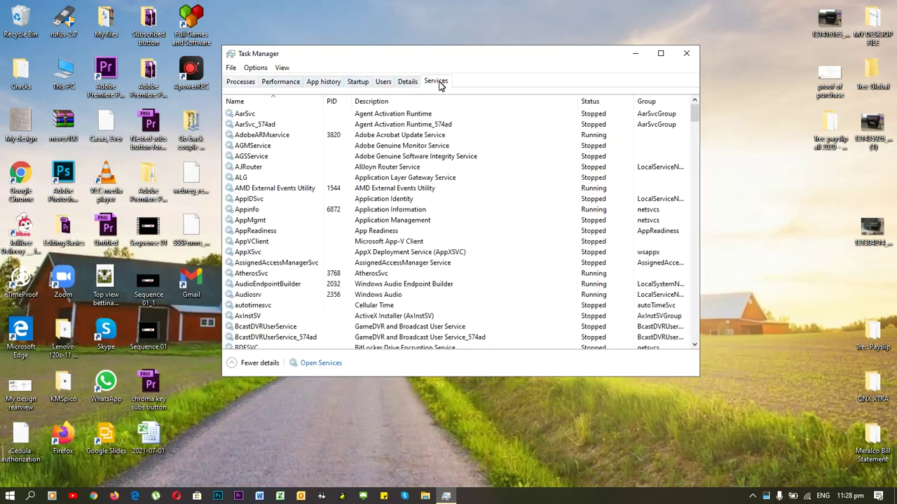
pyautogui.click(324, 364)
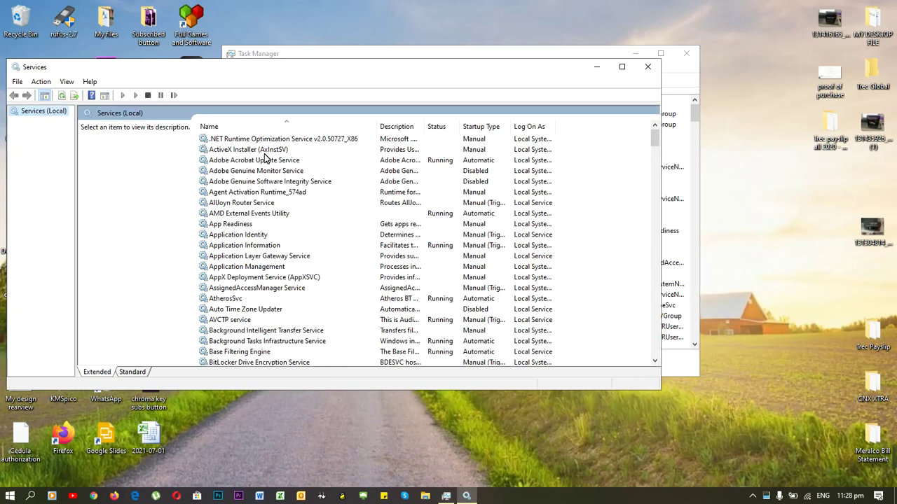
# - Set the WLAN AutoConfig service's startup type to Automatic and apply it, then close the Services and Task Manager windows
pyautogui.click(234, 152)
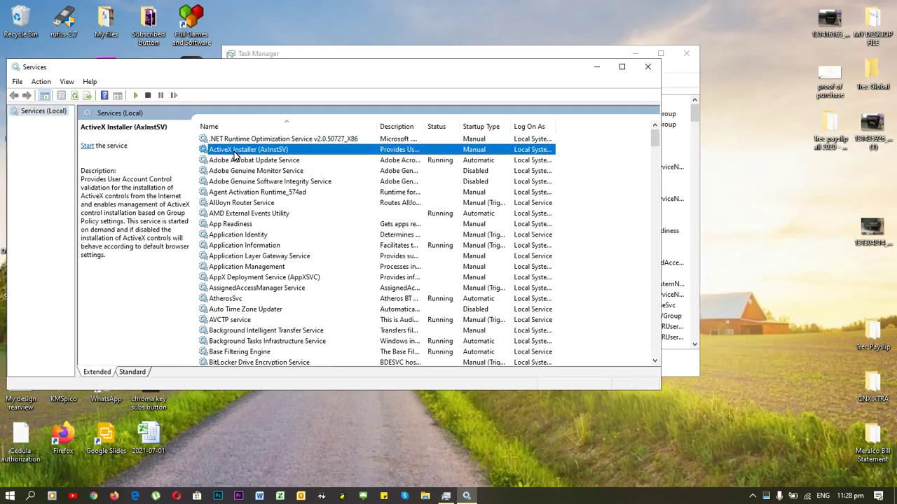
pyautogui.write('wlan')
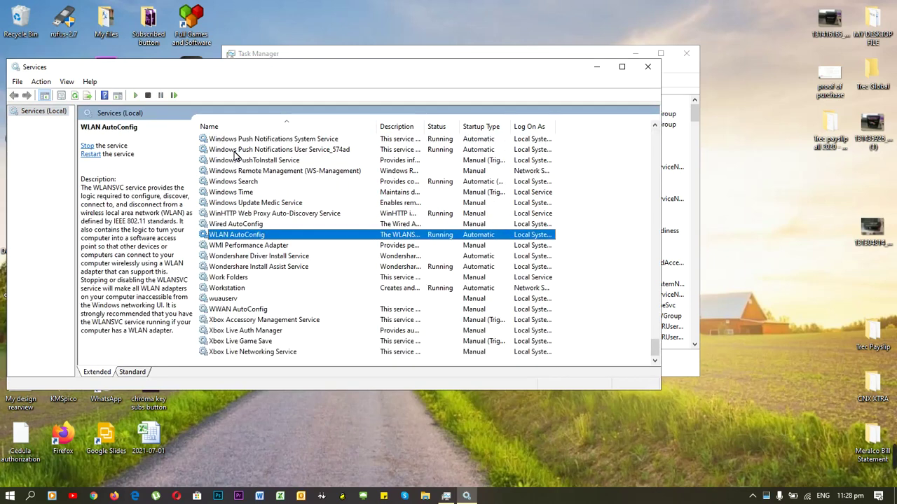
pyautogui.doubleClick(245, 236)
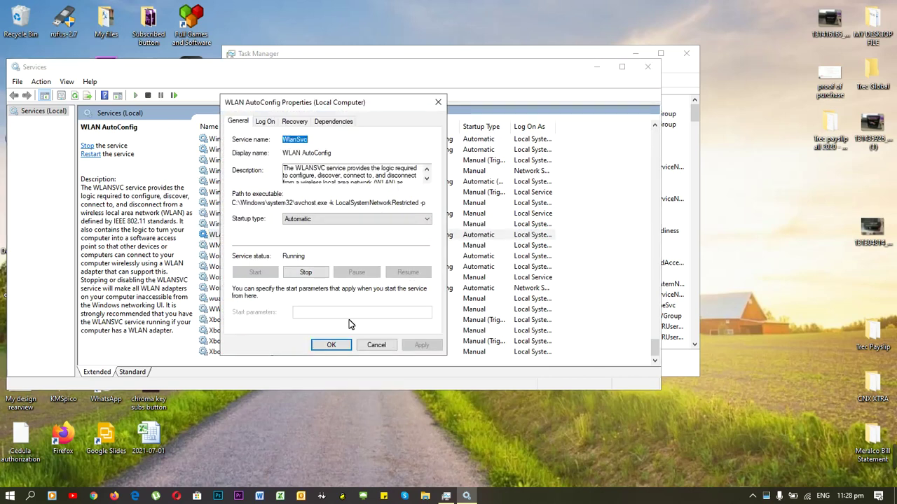
pyautogui.click(308, 219)
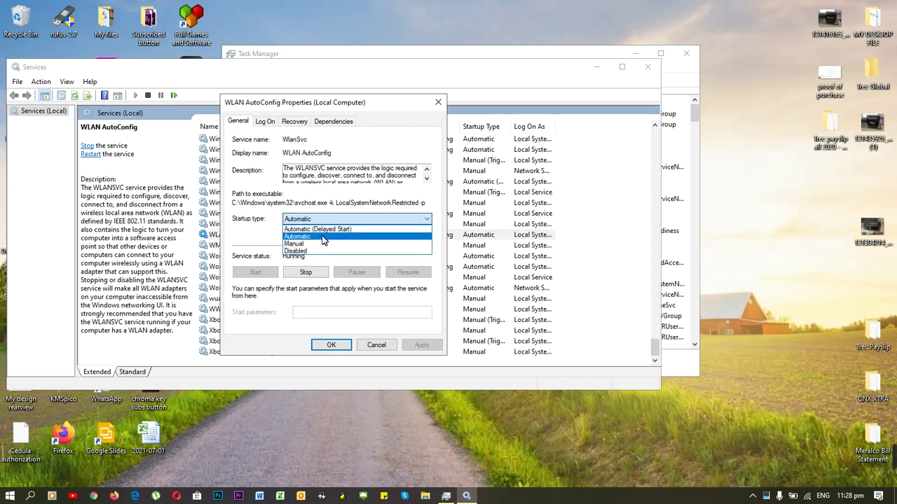
pyautogui.click(324, 239)
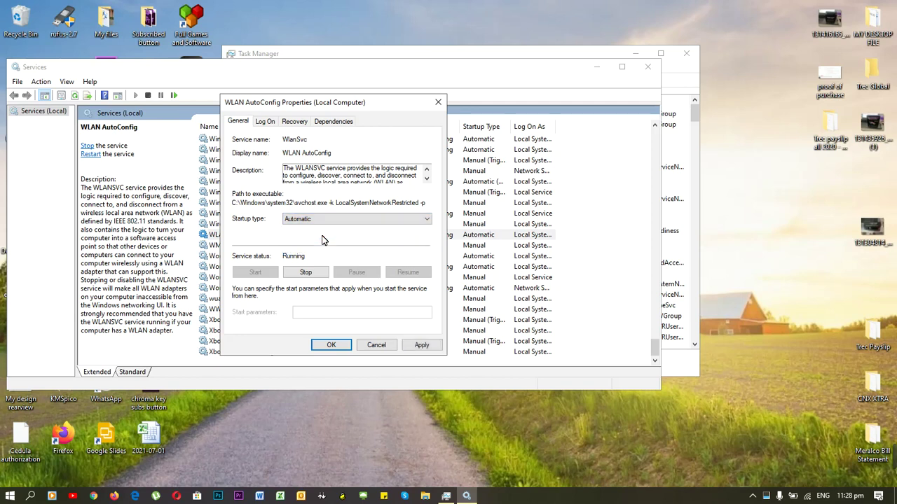
pyautogui.click(421, 349)
pyautogui.click(335, 345)
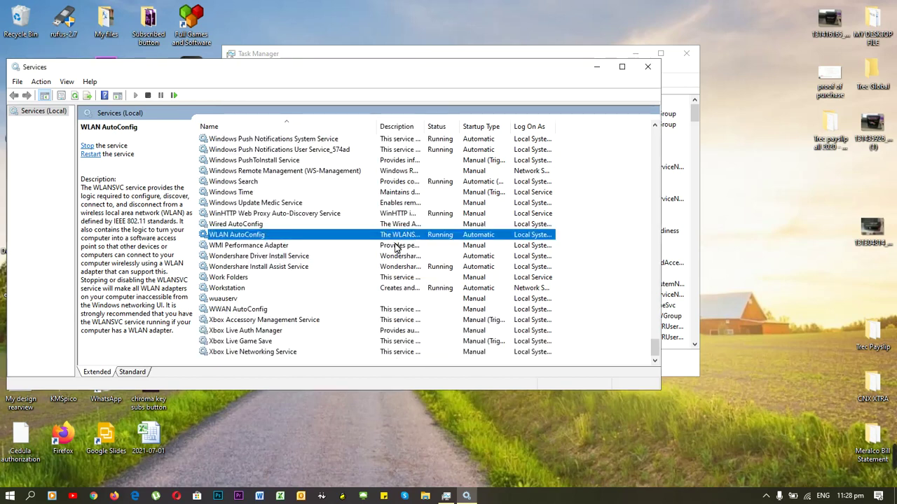
pyautogui.click(648, 66)
pyautogui.click(686, 53)
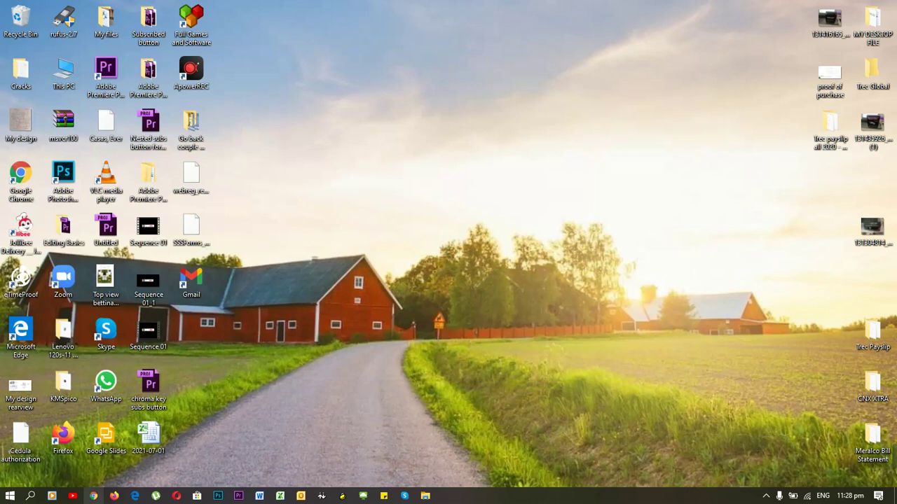